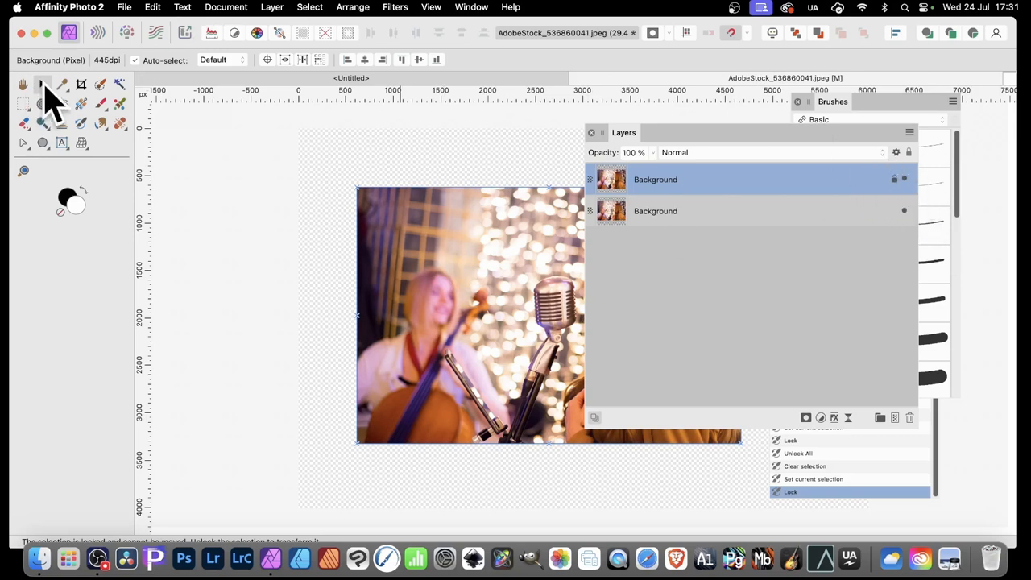
- Reselect the top Background layer and dismiss the Filters menu without applying anything
click(457, 226)
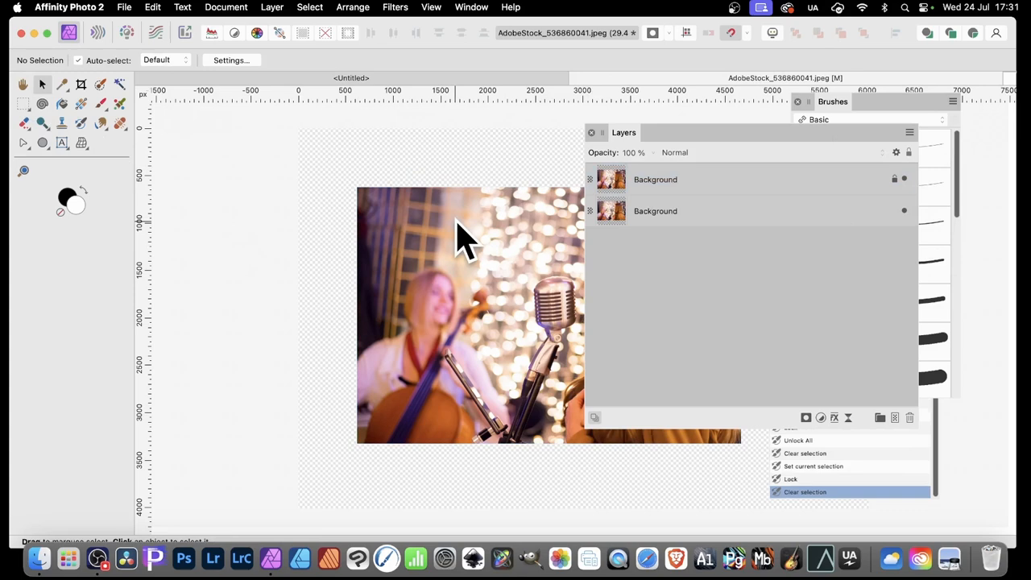
click(688, 190)
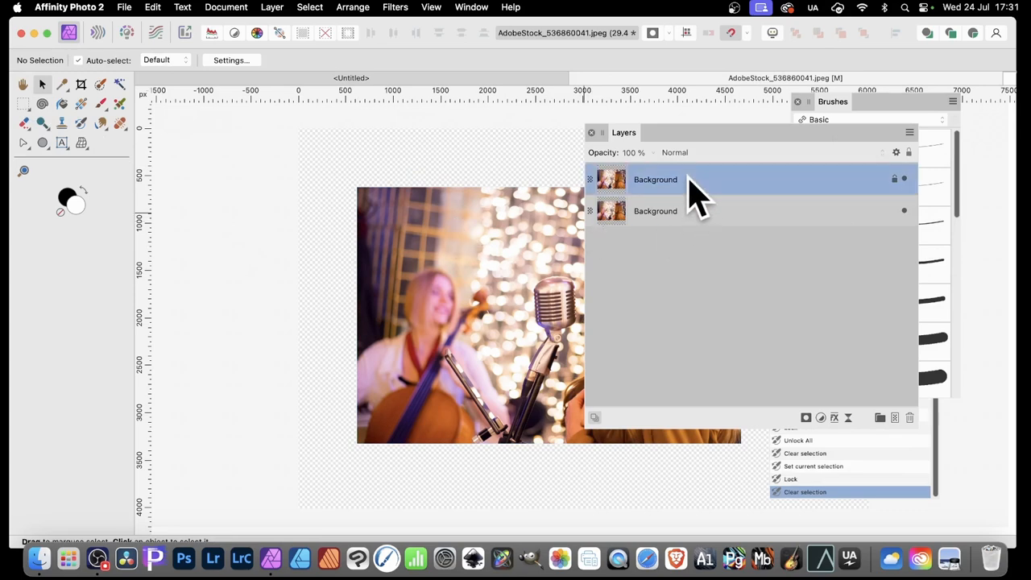
click(403, 7)
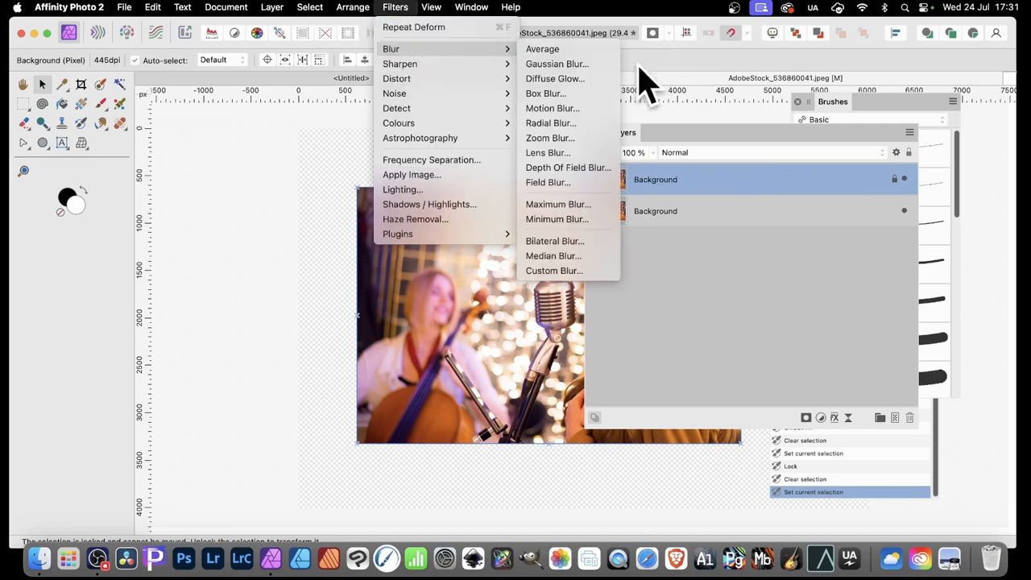
mouse_move(435, 49)
click(805, 306)
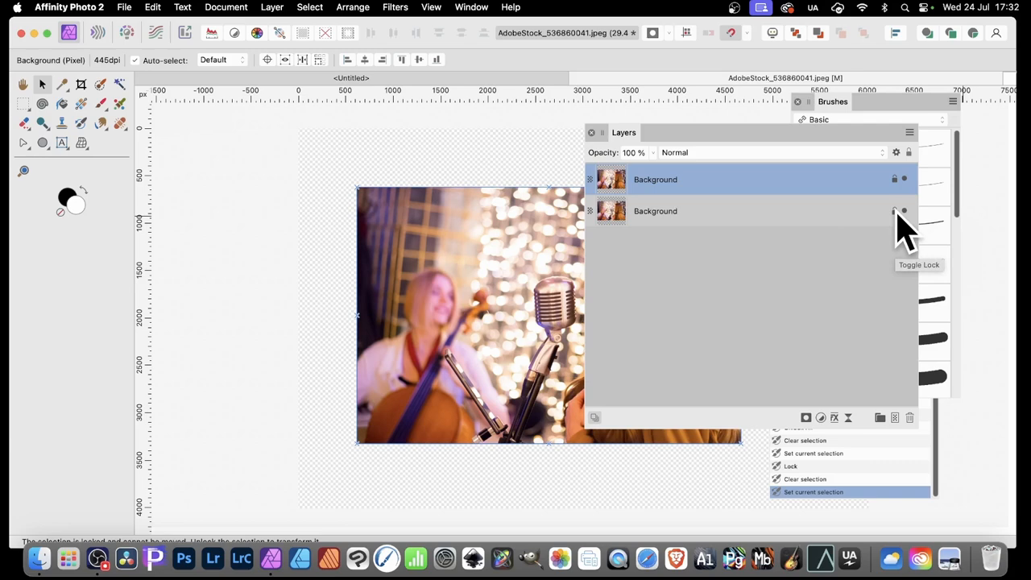
- Toggle the second Background layer's lock icon on and off several times
click(895, 211)
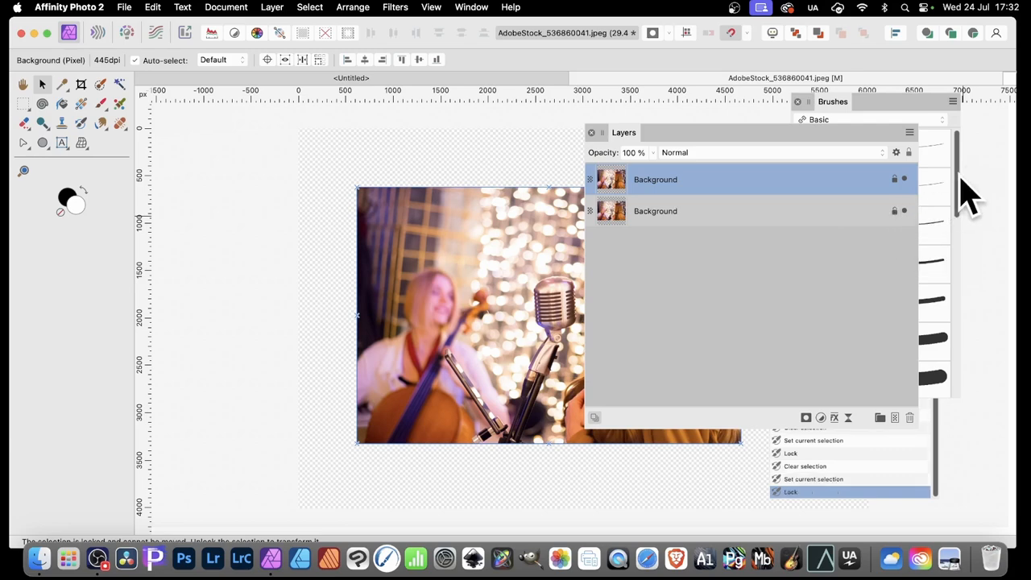
click(895, 211)
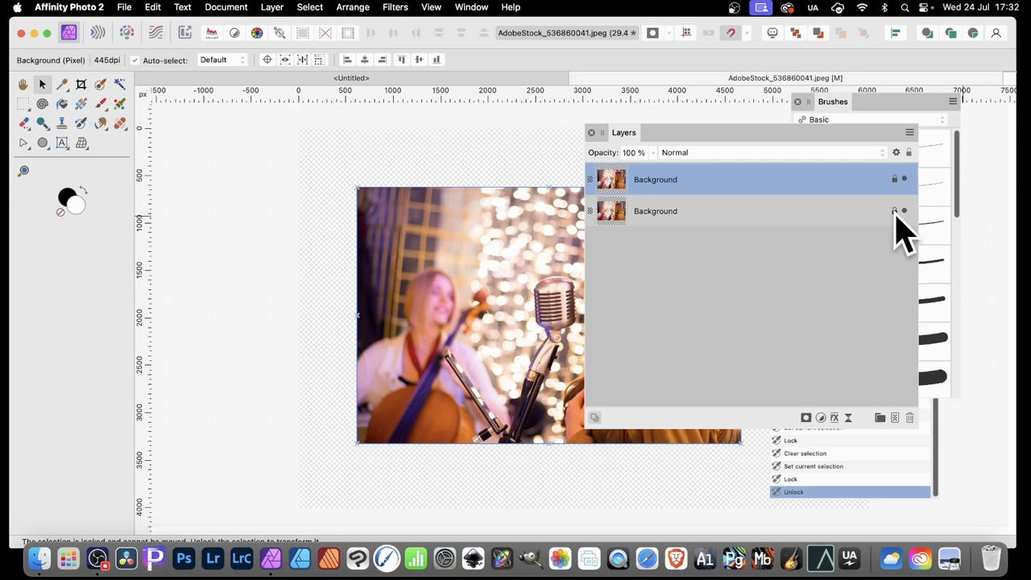
click(895, 211)
click(895, 211)
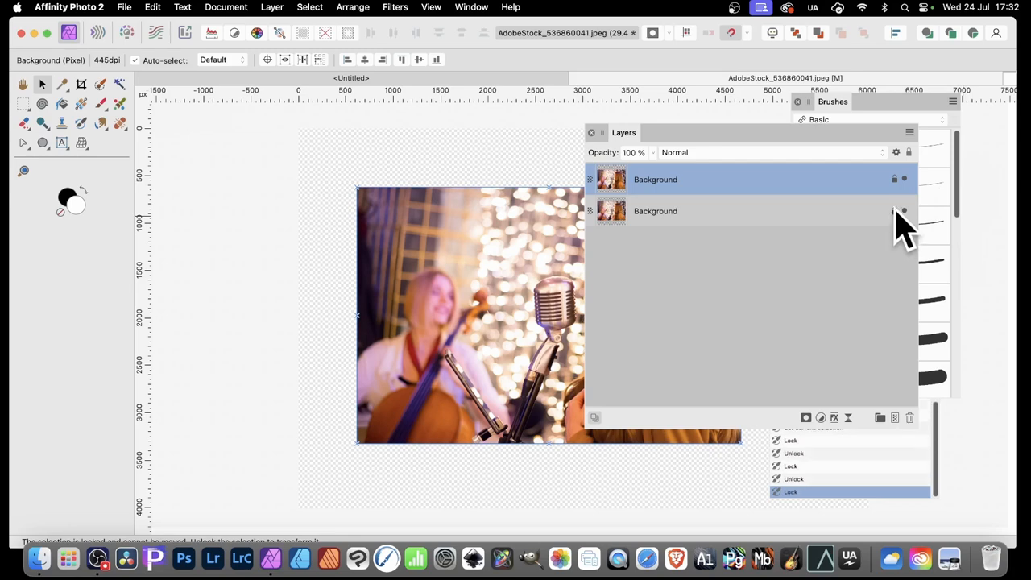
click(895, 212)
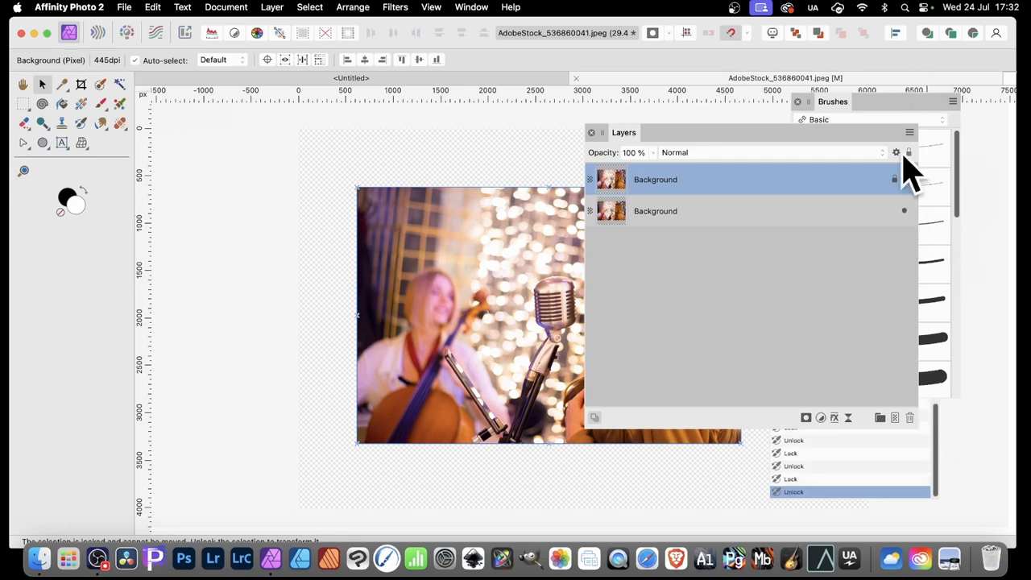
- Lock the second Background layer with the panel's Lock/Unlock button, then reselect the top layer
click(780, 211)
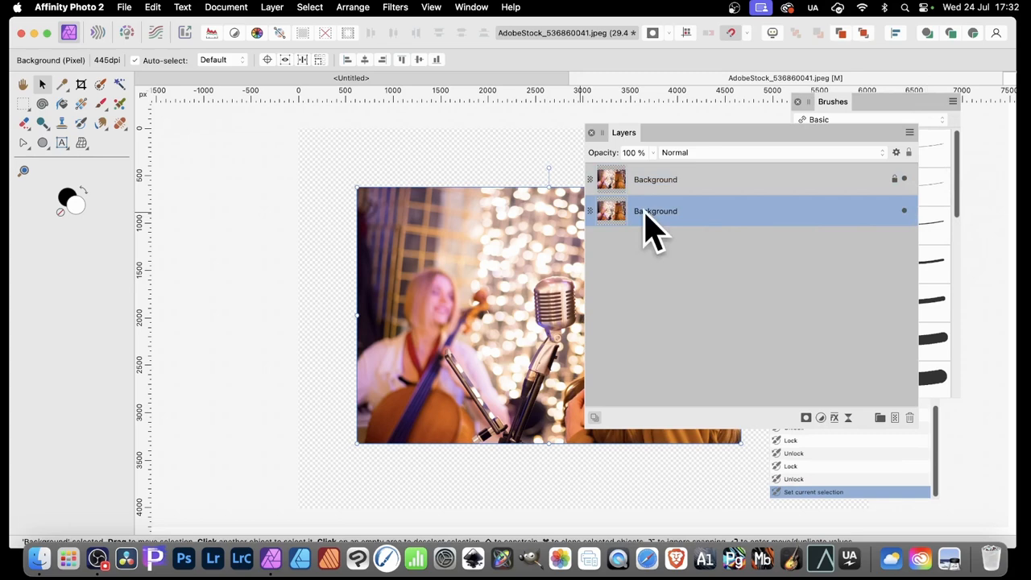
click(909, 153)
click(765, 180)
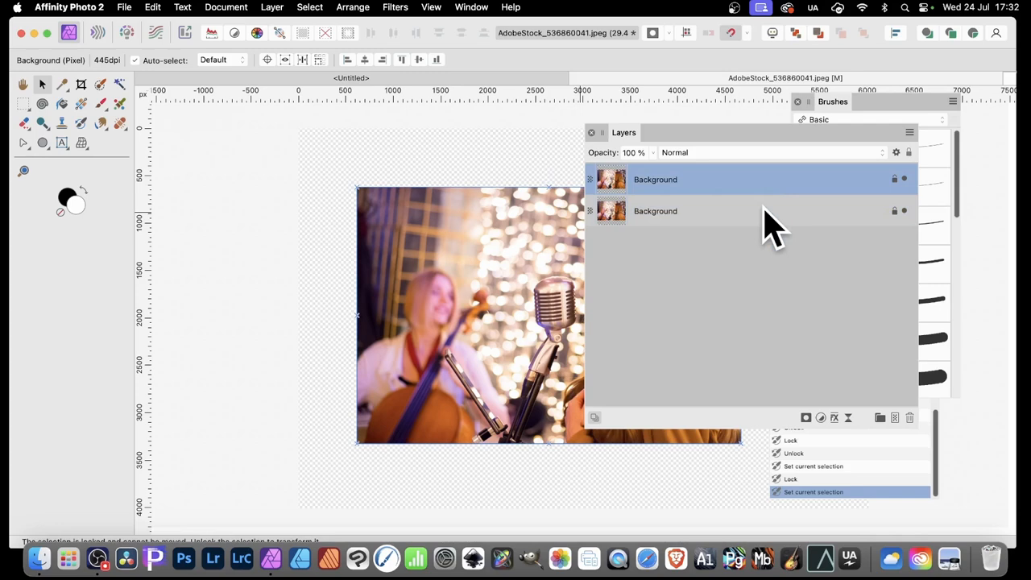
- Select both Background layers together and unlock them with the Lock/Unlock button
shift+click(711, 213)
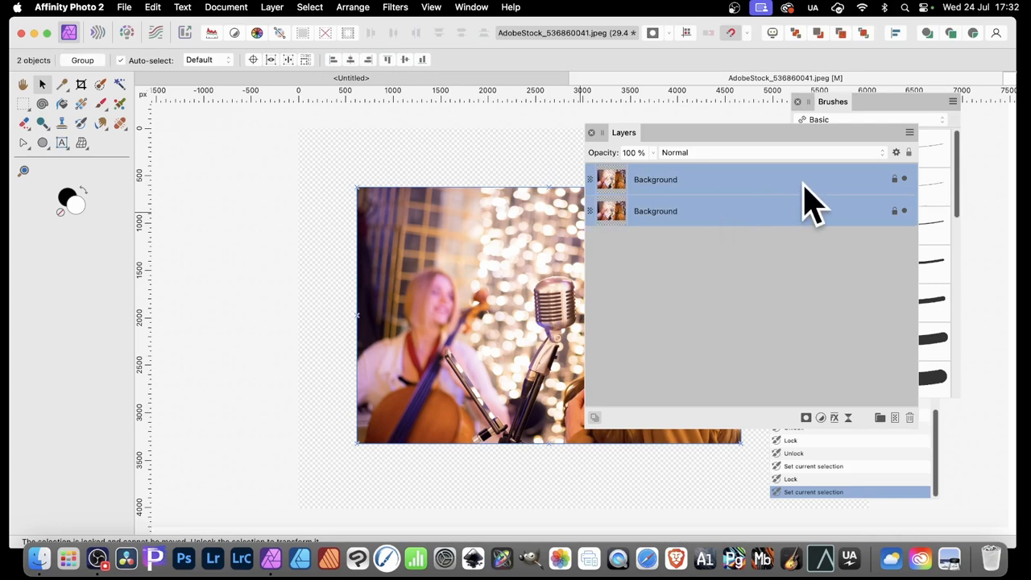
click(908, 153)
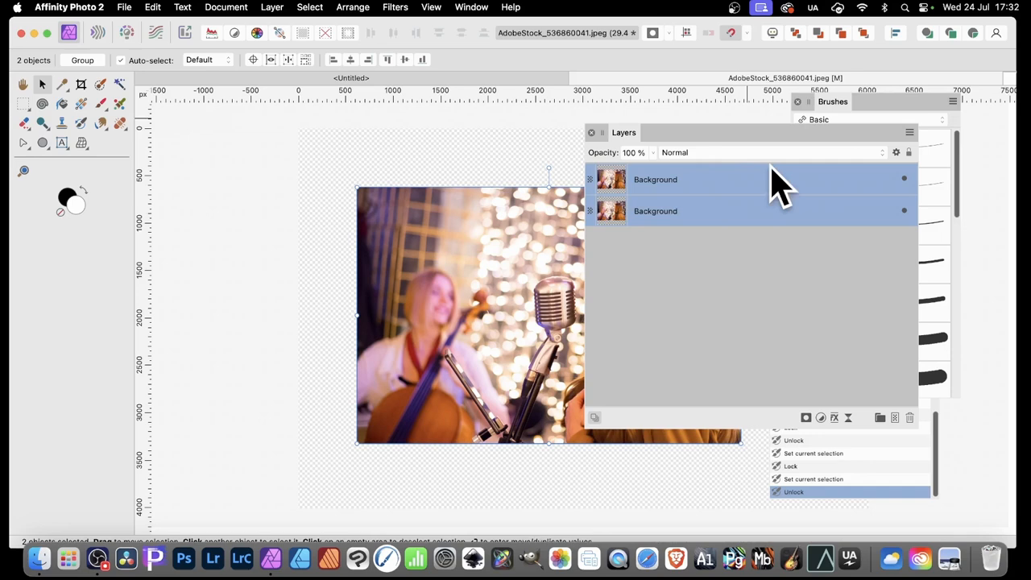
click(272, 7)
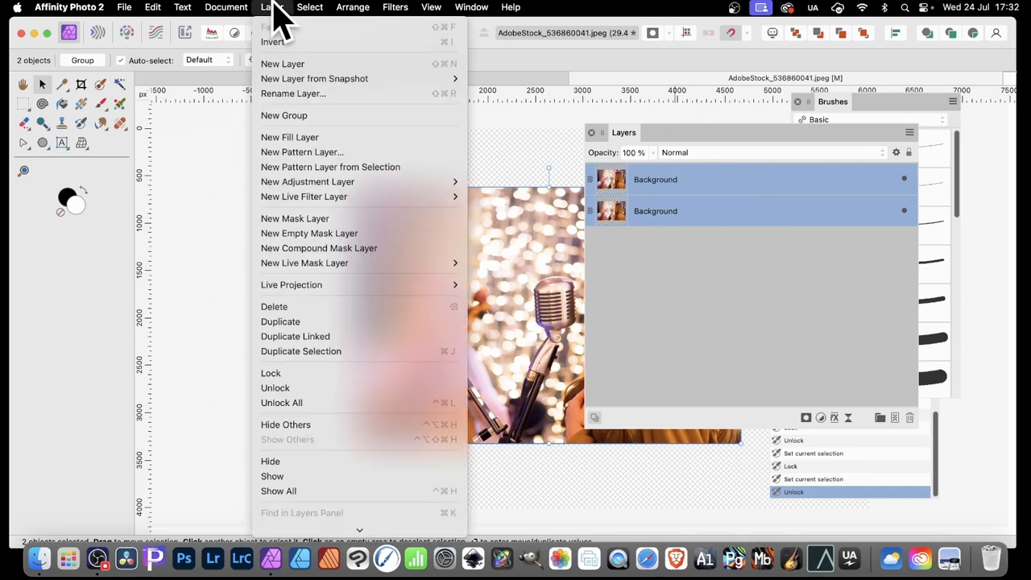
click(298, 389)
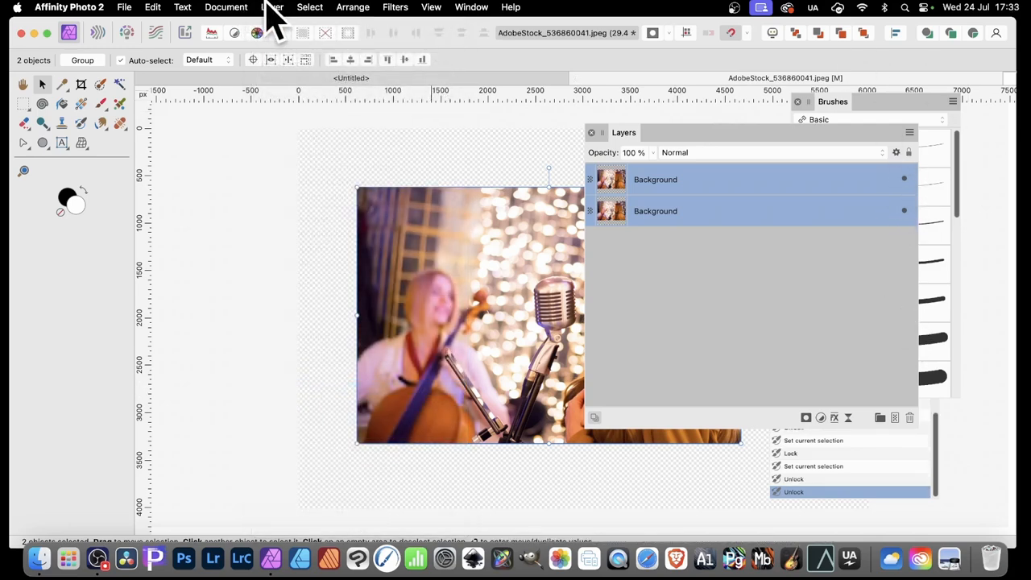
click(273, 7)
click(294, 373)
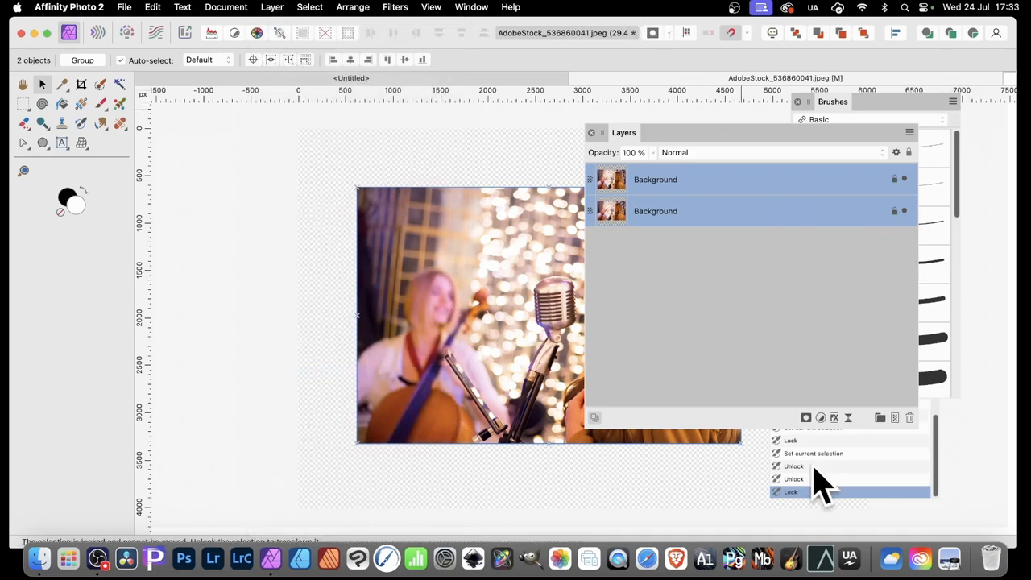
click(271, 7)
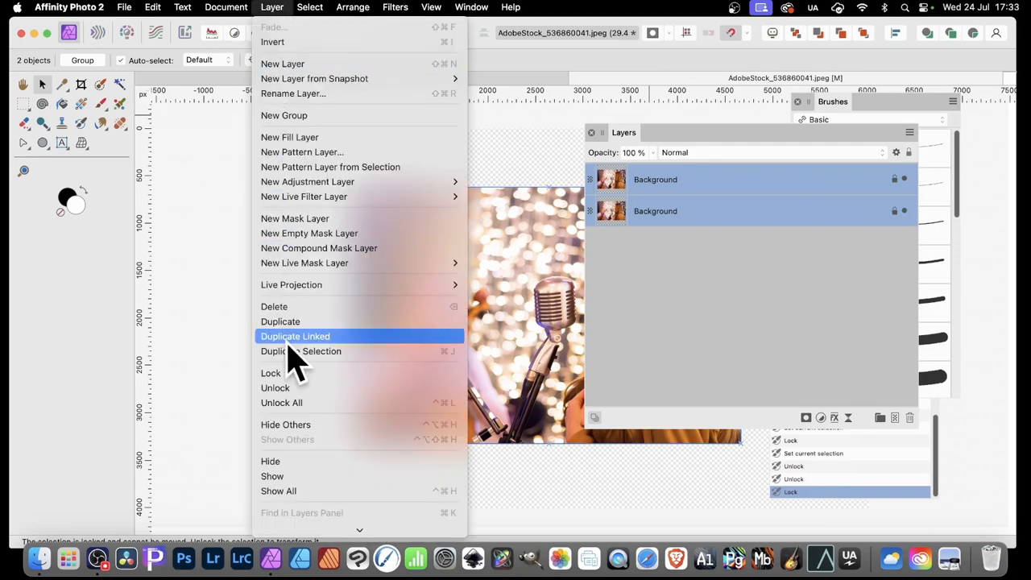
click(320, 402)
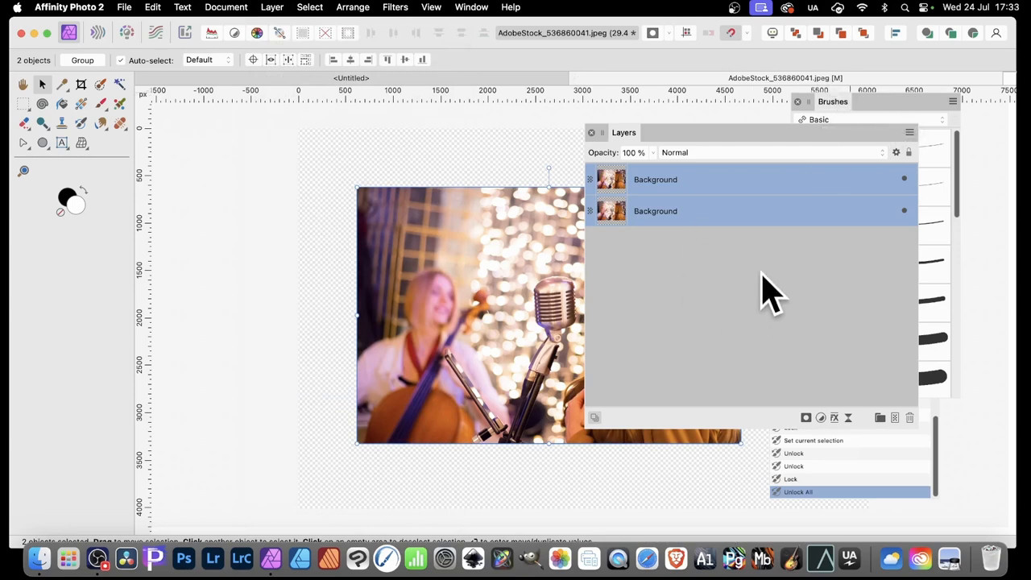
click(681, 282)
click(273, 7)
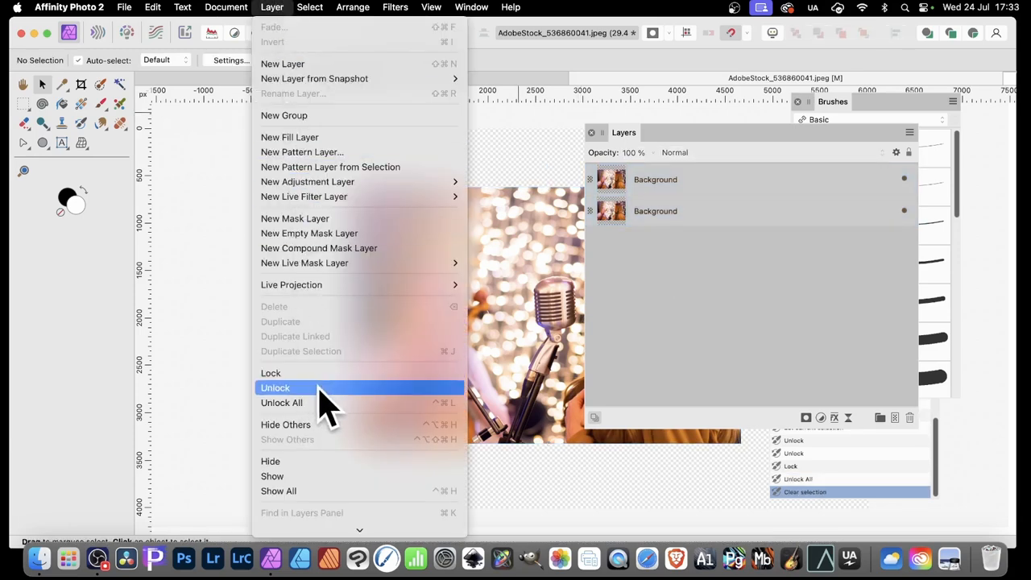
click(709, 322)
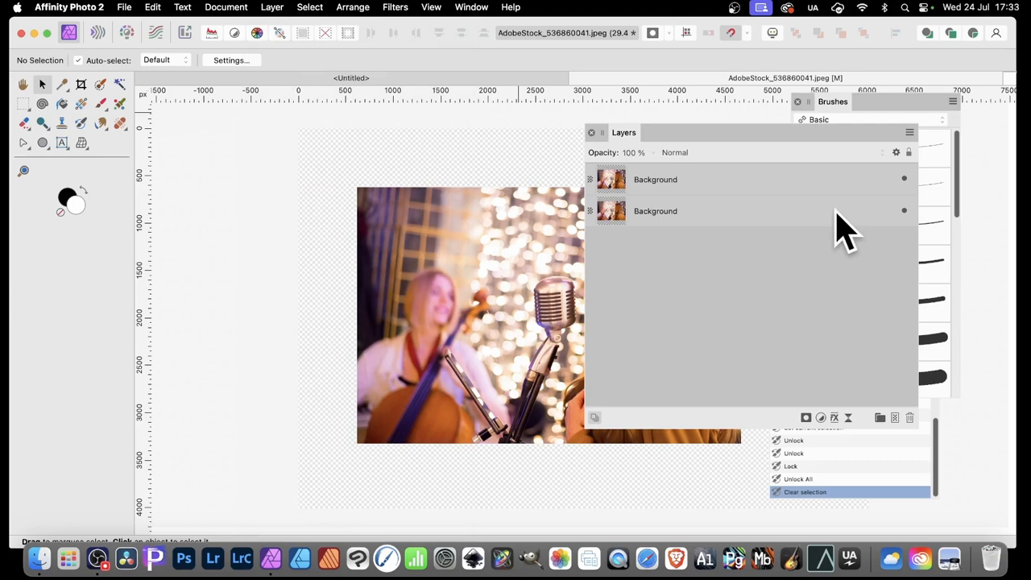
click(735, 196)
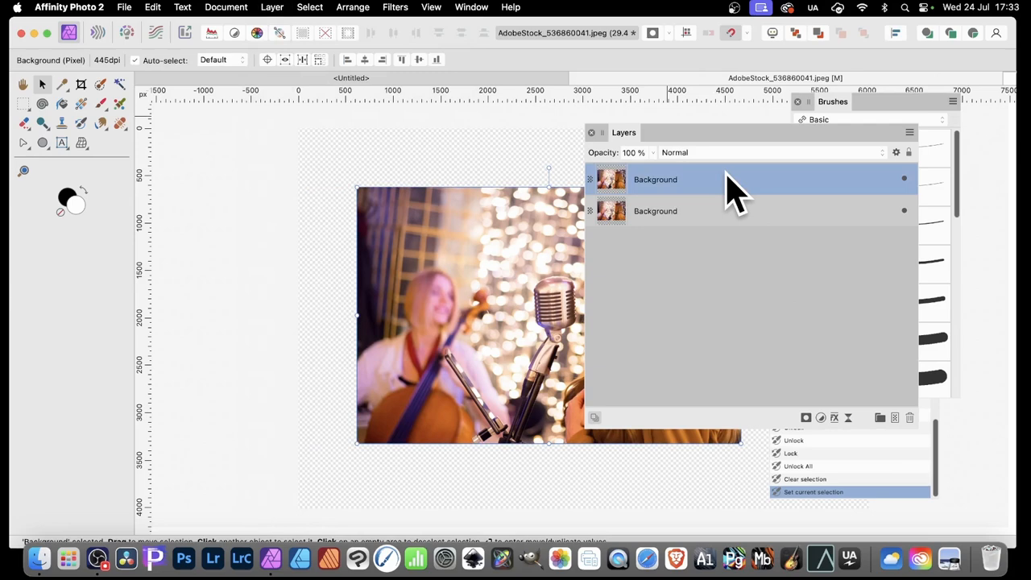
- Lock, unlock and re-lock the top Background layer from its right-click menu
right_click(735, 193)
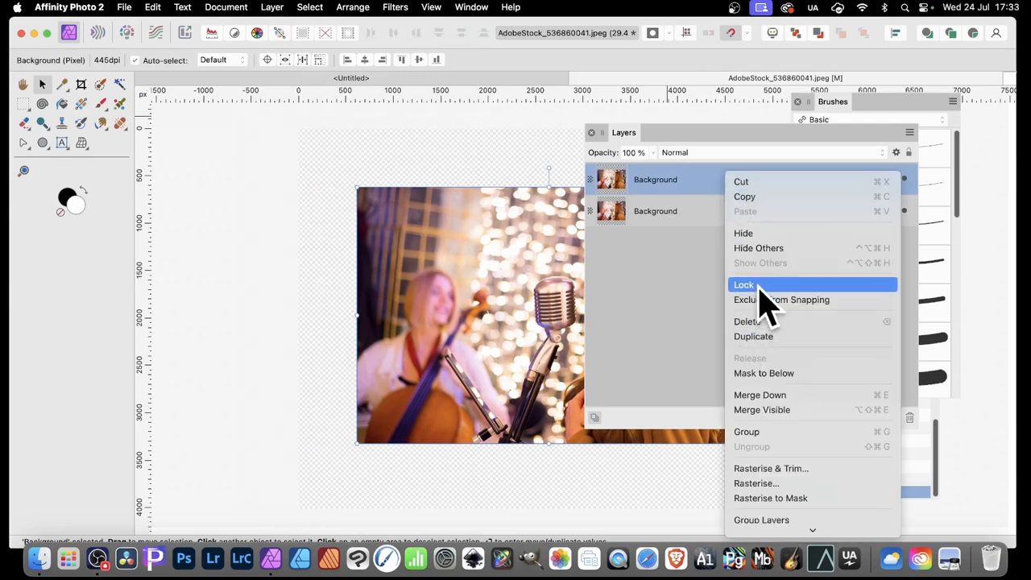
click(759, 287)
right_click(722, 185)
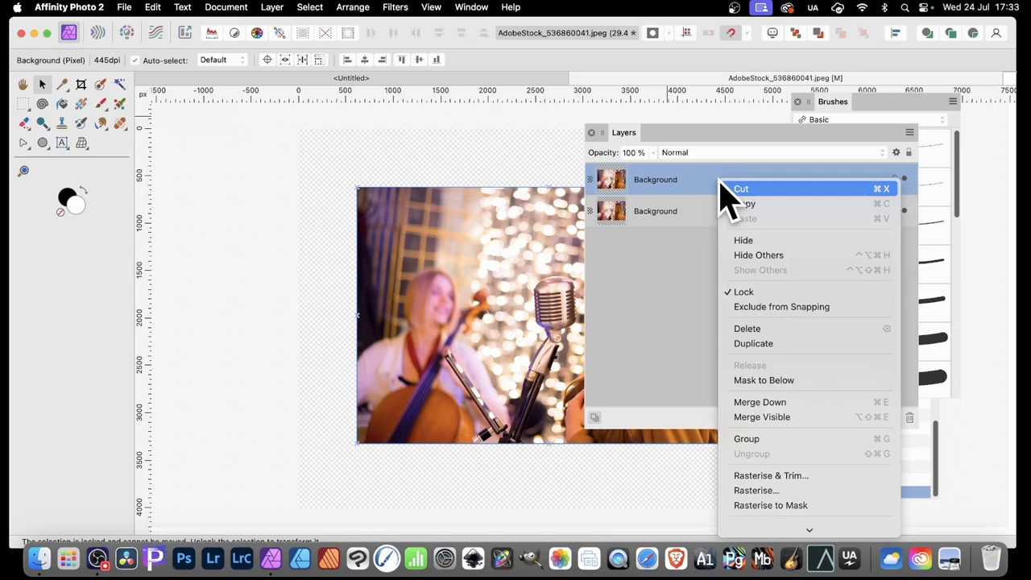
click(746, 292)
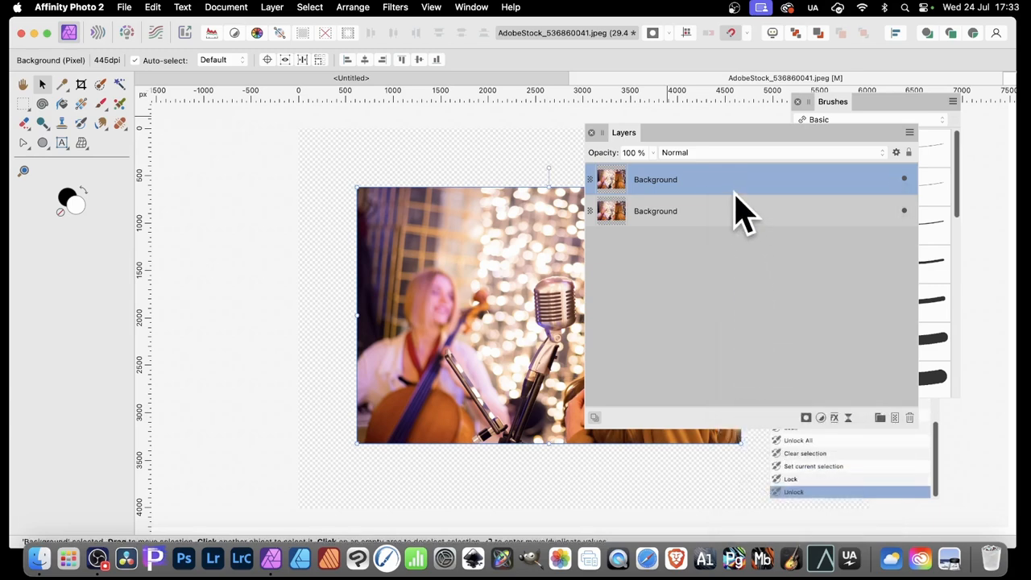
right_click(731, 195)
click(753, 292)
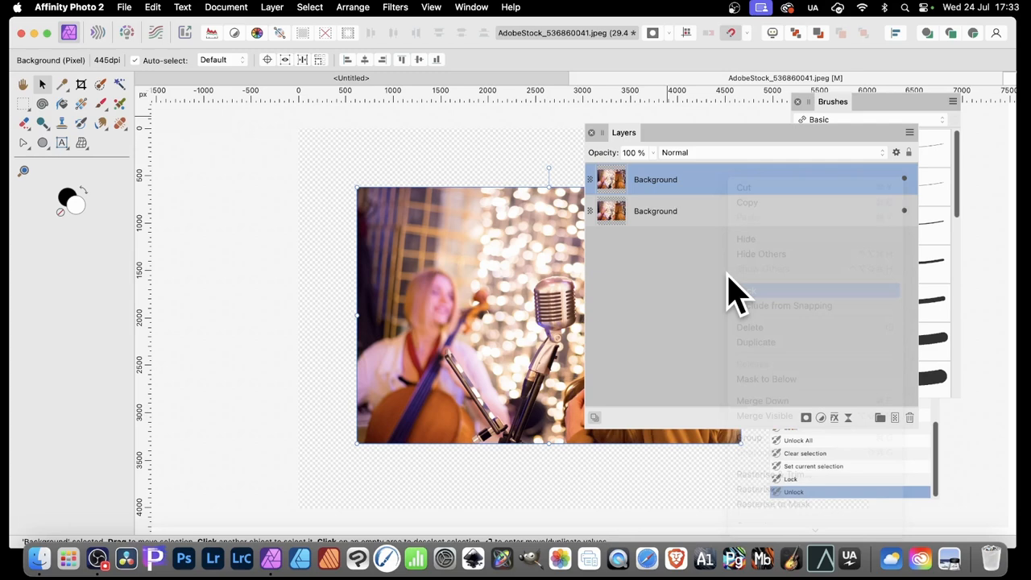